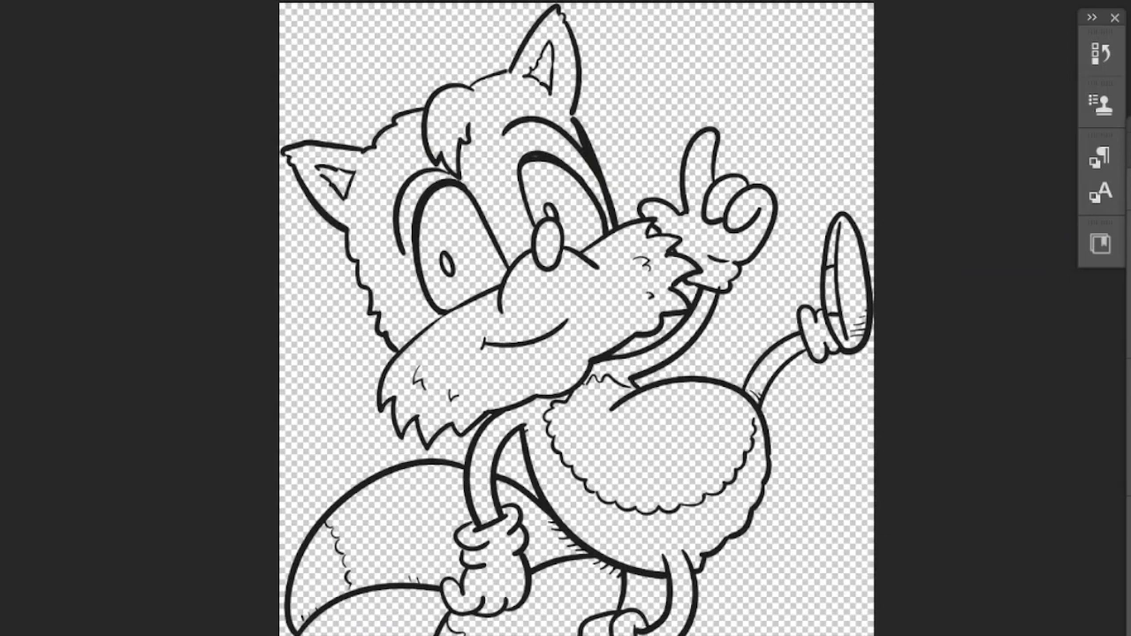
- Add a new layer, select the empty background beside the fox and the gap under its arm, and adjust the selection so painting stays on the figure
key("ctrl+shift+n")
left_click(569, 27)
left_click(734, 76, "shift")
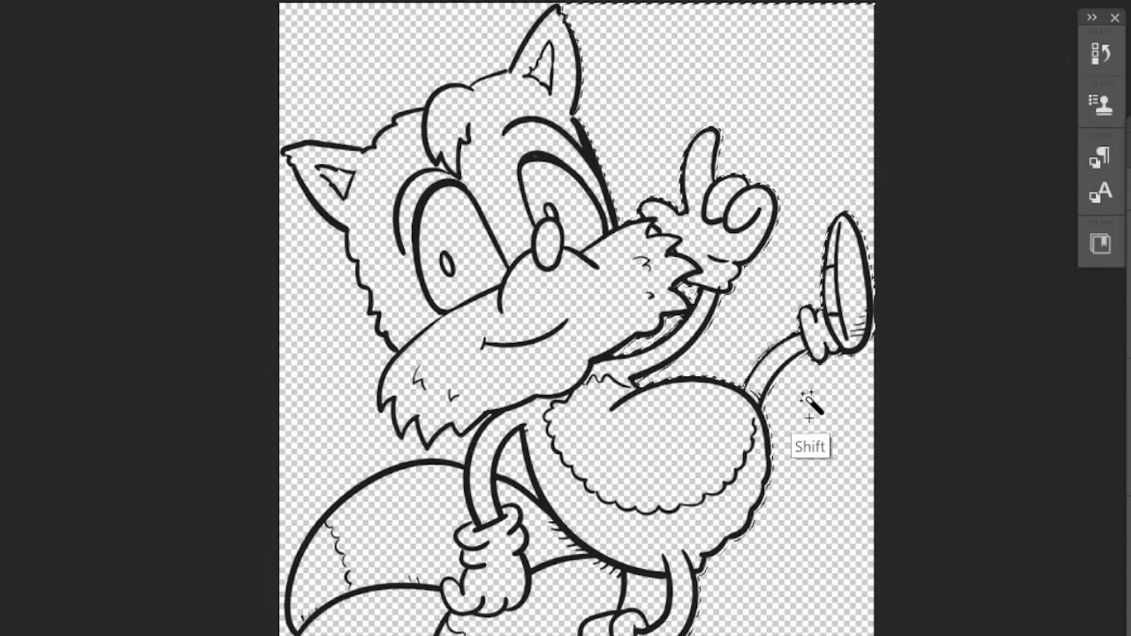
left_click(510, 469, "shift")
left_click(47, 0)
left_click(67, 0)
left_click(12, 304)
left_click(831, 168)
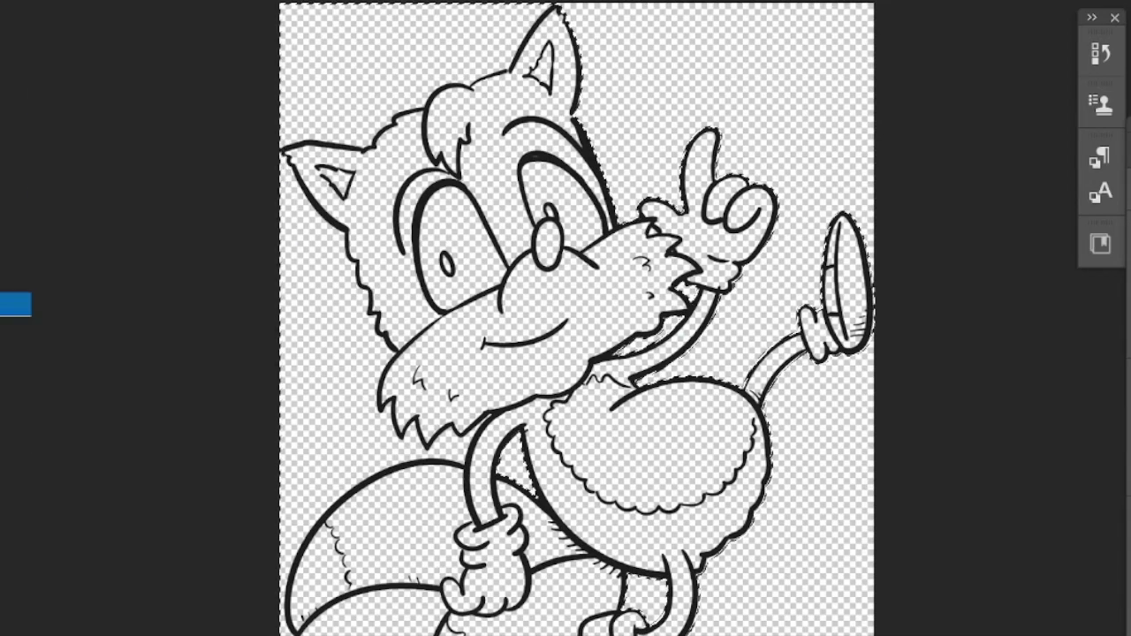
- Try an orange foreground colour by painting over the fox's ear, forehead and eye area
left_click(0, 495)
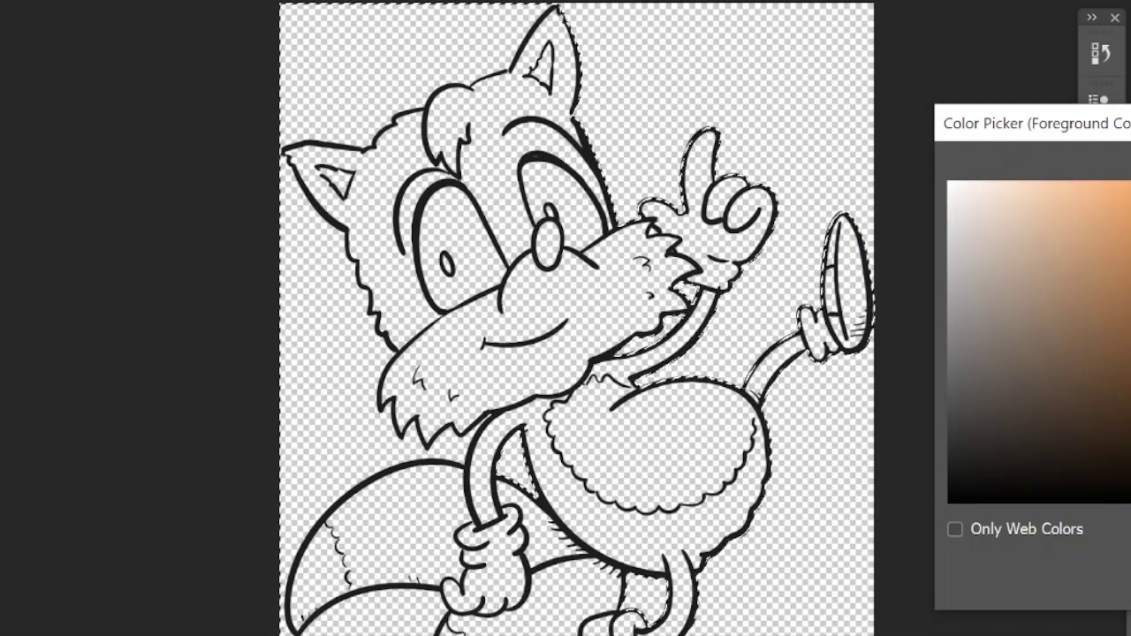
left_click_drag(1130, 480, 1130, 472)
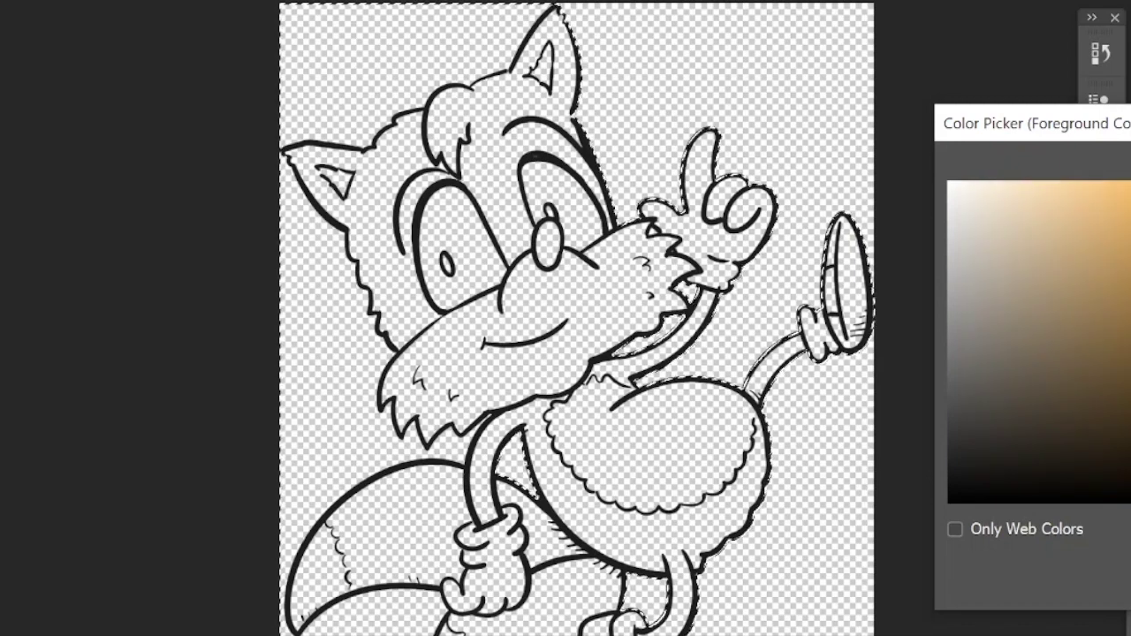
key("Return")
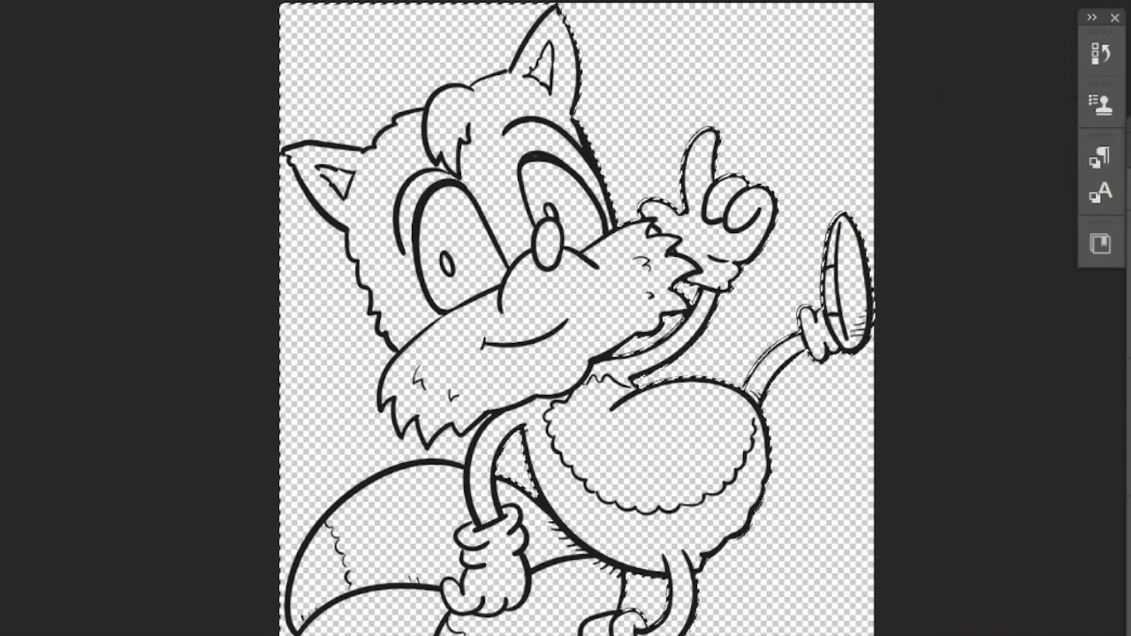
mouse_move(530, 26)
left_mouse_down()
mouse_move(504, 106)
mouse_move(565, 265)
mouse_move(494, 164)
left_mouse_up()
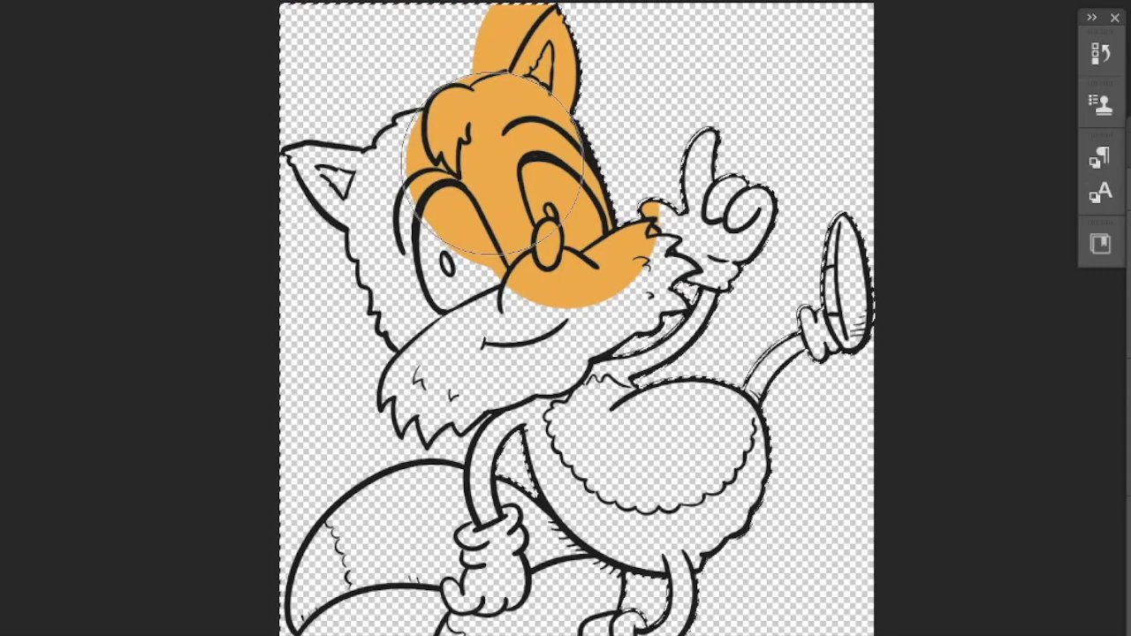
left_click_drag(492, 163, 472, 218)
- Try a lighter yellow-orange foreground colour by brushing it across the fox's face
left_click(2, 530)
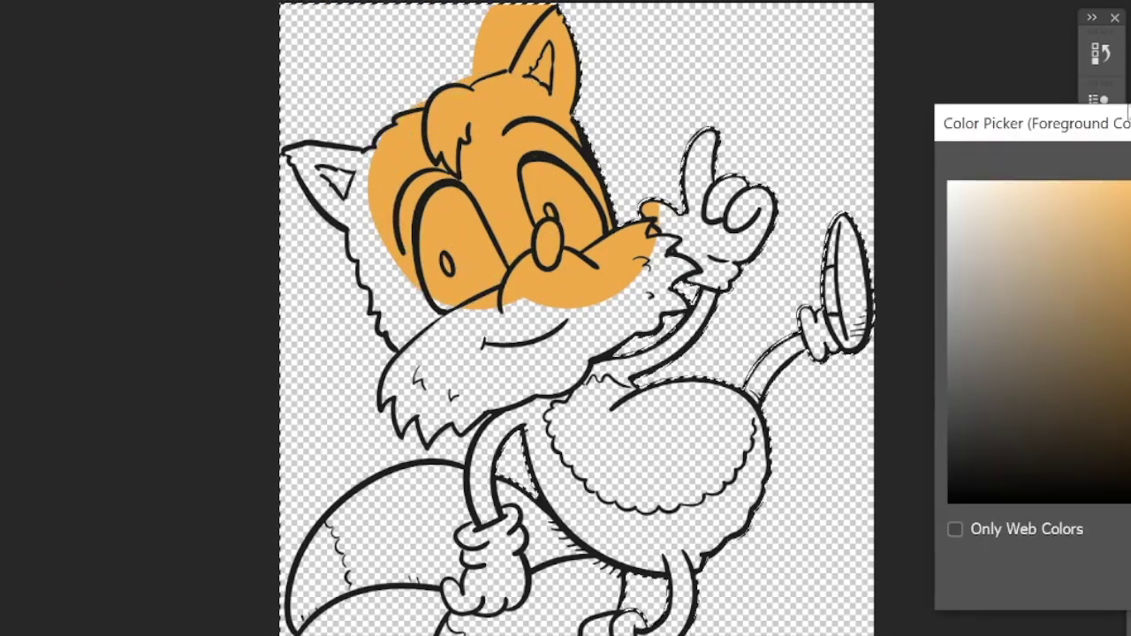
left_click_drag(1130, 472, 1130, 464)
key("Return")
mouse_move(548, 176)
left_mouse_down()
mouse_move(521, 243)
mouse_move(495, 229)
left_mouse_up()
- Set a golden yellow foreground colour and paint it over the fox's head and body
left_click(2, 531)
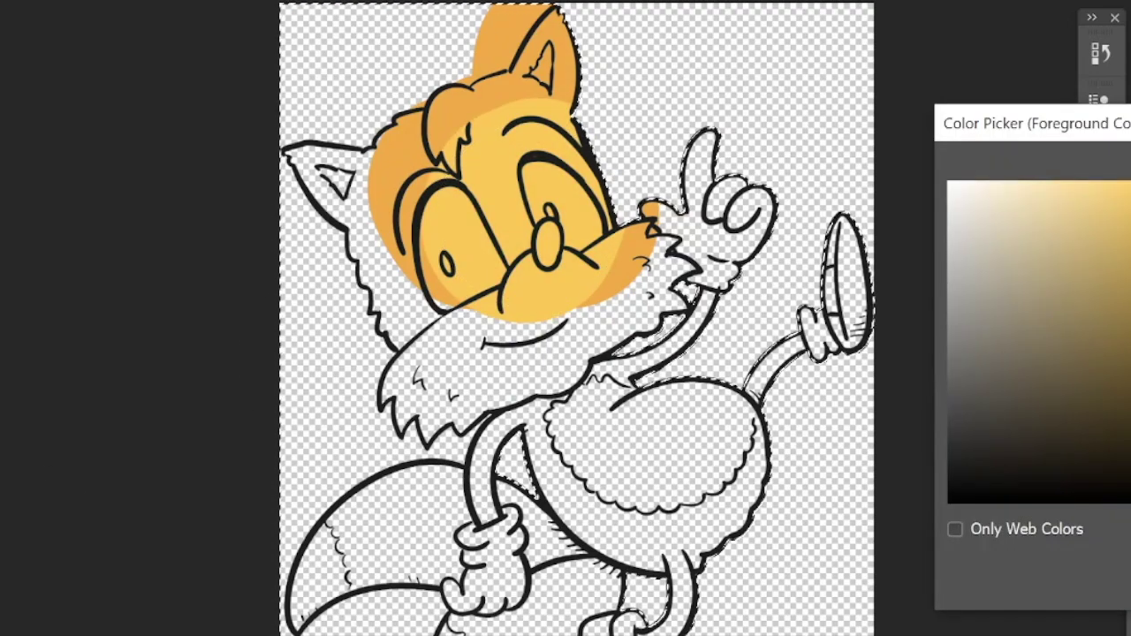
key("Return")
mouse_move(550, 75)
left_mouse_down()
mouse_move(540, 172)
mouse_move(458, 179)
mouse_move(447, 248)
mouse_move(468, 344)
mouse_move(398, 353)
mouse_move(574, 345)
mouse_move(734, 388)
mouse_move(637, 495)
mouse_move(681, 513)
mouse_move(566, 477)
mouse_move(586, 455)
mouse_move(566, 482)
left_mouse_up()
- Continue the golden yellow over the fox's left ear and both tails
left_click(18, 1)
left_click(17, 1)
left_click_drag(292, 152, 349, 225)
mouse_move(310, 155)
left_mouse_down()
mouse_move(367, 164)
mouse_move(320, 163)
mouse_move(343, 190)
left_mouse_up()
mouse_move(332, 526)
left_mouse_down()
mouse_move(455, 473)
mouse_move(346, 526)
mouse_move(349, 583)
mouse_move(443, 571)
mouse_move(437, 504)
mouse_move(429, 562)
mouse_move(455, 623)
mouse_move(473, 623)
left_mouse_up()
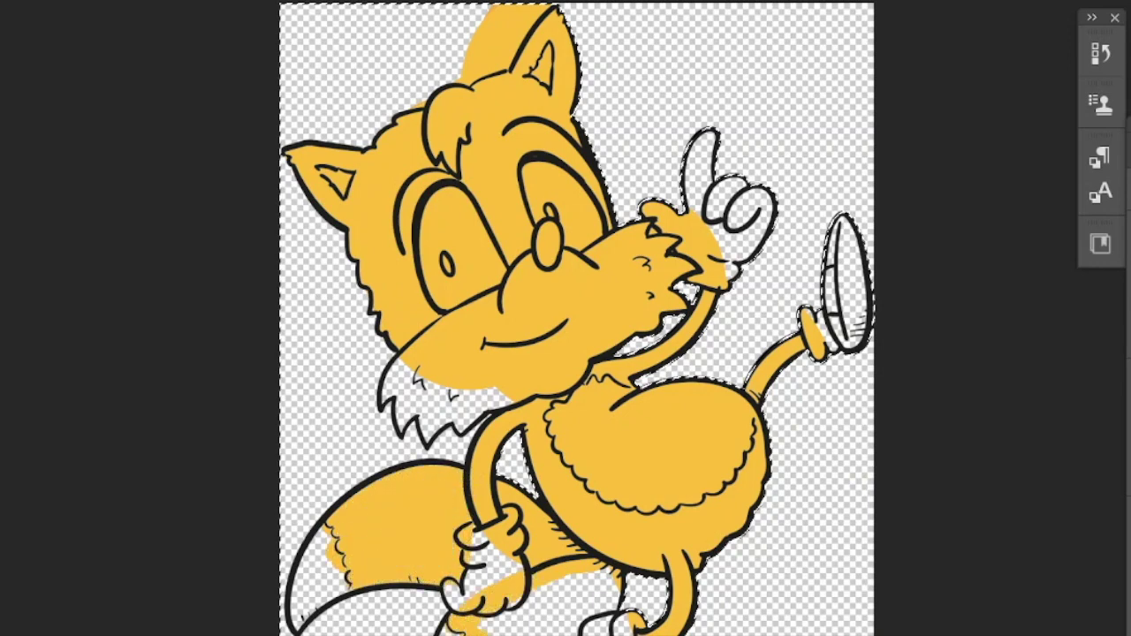
mouse_move(612, 579)
left_mouse_down()
mouse_move(608, 630)
mouse_move(513, 610)
mouse_move(593, 600)
mouse_move(573, 629)
left_mouse_up()
- Set the foreground colour to white and paint the raised glove, the muzzle and the chest patch
left_click(952, 184)
key("Return")
mouse_move(648, 208)
left_mouse_down()
mouse_move(747, 241)
mouse_move(688, 246)
mouse_move(703, 274)
mouse_move(747, 264)
left_mouse_up()
left_click(548, 233)
mouse_move(535, 258)
left_mouse_down()
mouse_move(504, 304)
mouse_move(467, 311)
mouse_move(402, 364)
mouse_move(392, 386)
mouse_move(404, 404)
mouse_move(458, 361)
mouse_move(415, 367)
mouse_move(435, 417)
mouse_move(461, 419)
mouse_move(499, 390)
mouse_move(545, 354)
mouse_move(530, 279)
mouse_move(568, 260)
mouse_move(570, 303)
mouse_move(553, 293)
mouse_move(625, 236)
mouse_move(628, 283)
mouse_move(669, 279)
mouse_move(675, 303)
mouse_move(584, 357)
mouse_move(549, 358)
mouse_move(614, 331)
left_mouse_up()
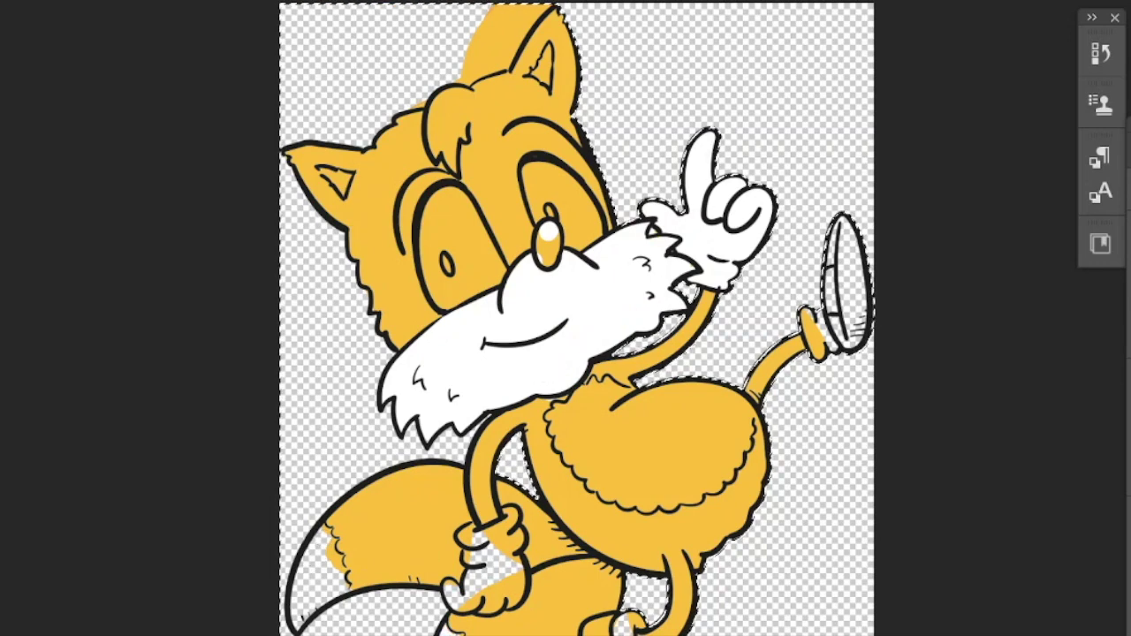
mouse_move(552, 420)
left_mouse_down()
mouse_move(616, 397)
mouse_move(558, 446)
mouse_move(652, 396)
mouse_move(746, 411)
mouse_move(723, 477)
mouse_move(677, 497)
mouse_move(614, 500)
mouse_move(689, 399)
mouse_move(628, 455)
mouse_move(661, 492)
mouse_move(714, 468)
left_mouse_up()
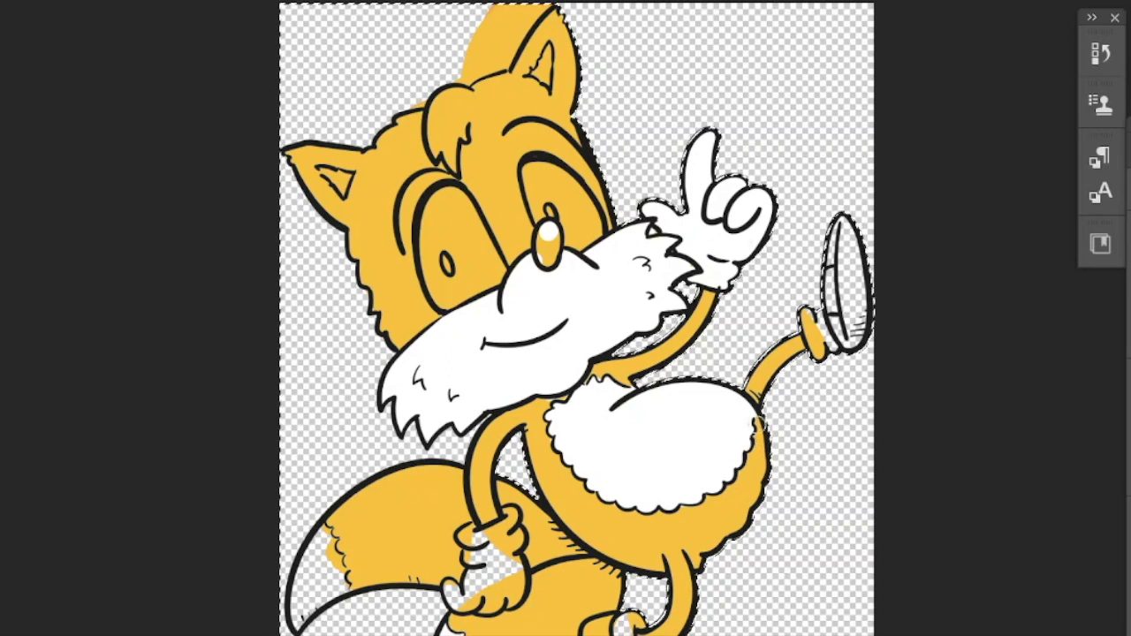
- Erase the yellow paint spilling outside the outline of the upper ear and hair
mouse_move(482, 23)
left_mouse_down()
mouse_move(512, 11)
mouse_move(457, 74)
mouse_move(471, 66)
left_mouse_up()
left_click(2, 2)
left_click(546, 3)
left_click_drag(417, 99, 412, 99)
- Sample the white from the muzzle and paint the eyes, nose, lower glove and sock cuffs with it
key("i")
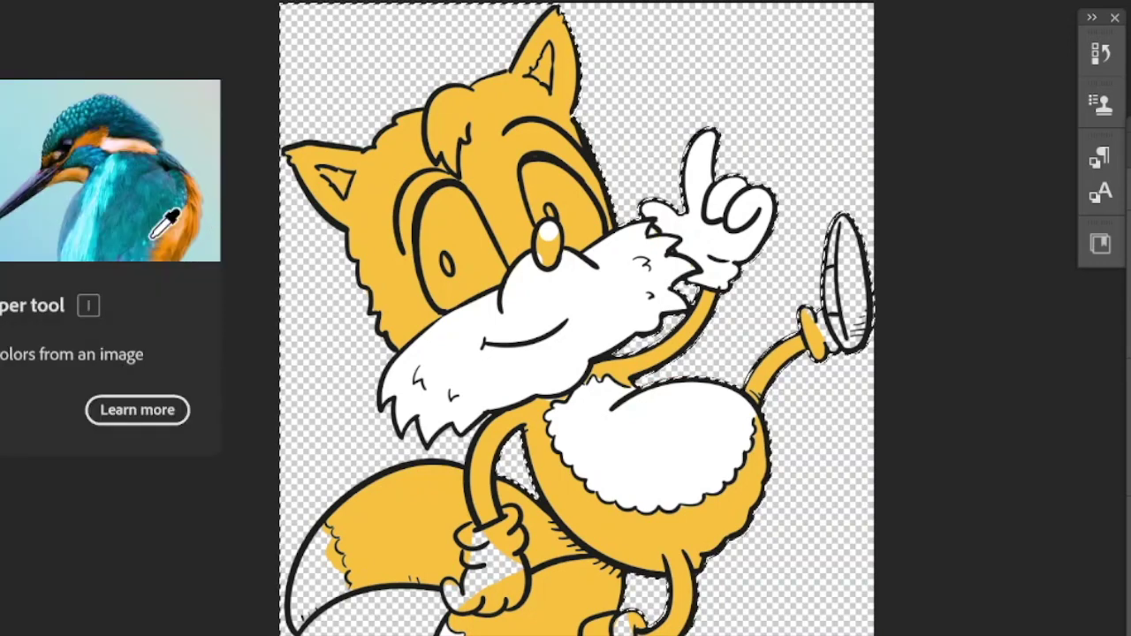
left_click(471, 353)
key("b")
mouse_move(451, 302)
left_mouse_down()
mouse_move(435, 204)
mouse_move(467, 208)
mouse_move(499, 285)
mouse_move(446, 209)
mouse_move(466, 308)
mouse_move(481, 274)
left_mouse_up()
mouse_move(541, 215)
left_mouse_down()
mouse_move(537, 163)
mouse_move(595, 232)
mouse_move(566, 216)
mouse_move(557, 273)
mouse_move(548, 243)
left_mouse_up()
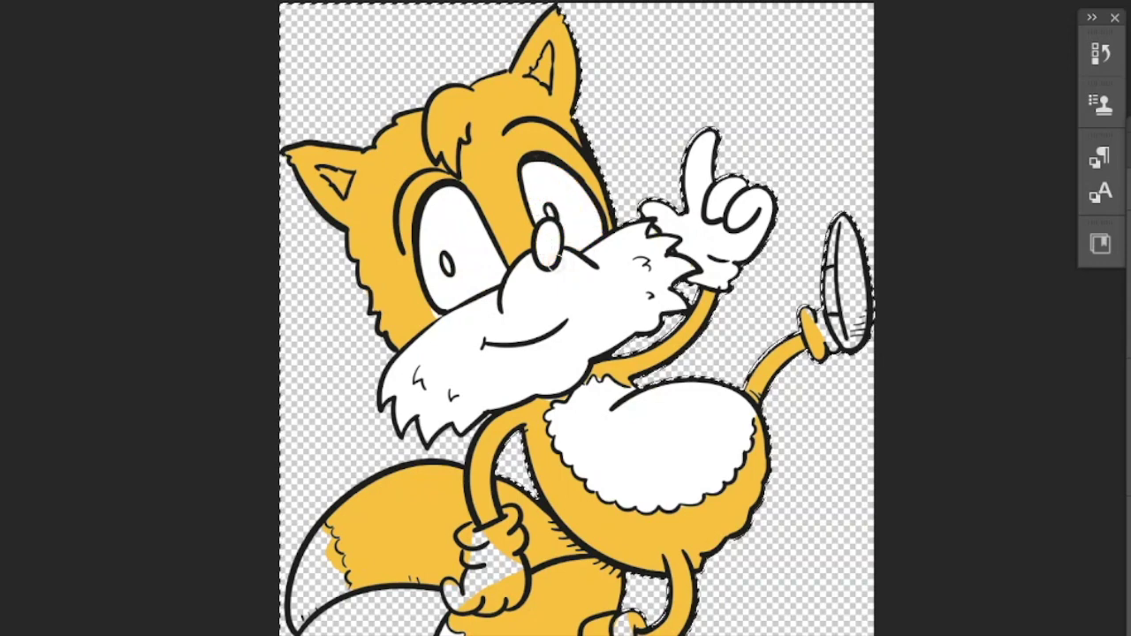
mouse_move(460, 537)
left_mouse_down()
mouse_move(499, 535)
mouse_move(511, 515)
mouse_move(483, 545)
mouse_move(499, 561)
mouse_move(461, 598)
mouse_move(512, 598)
left_mouse_up()
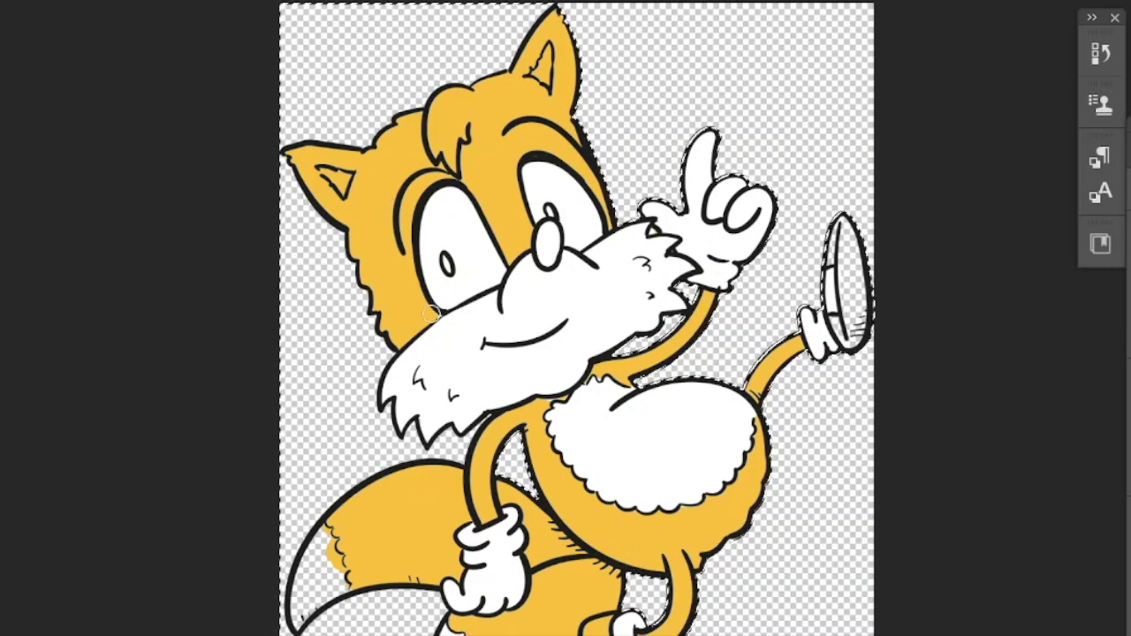
- Paint the inner ears dark golden brown, and the nose and pupils dark grey
key("Return")
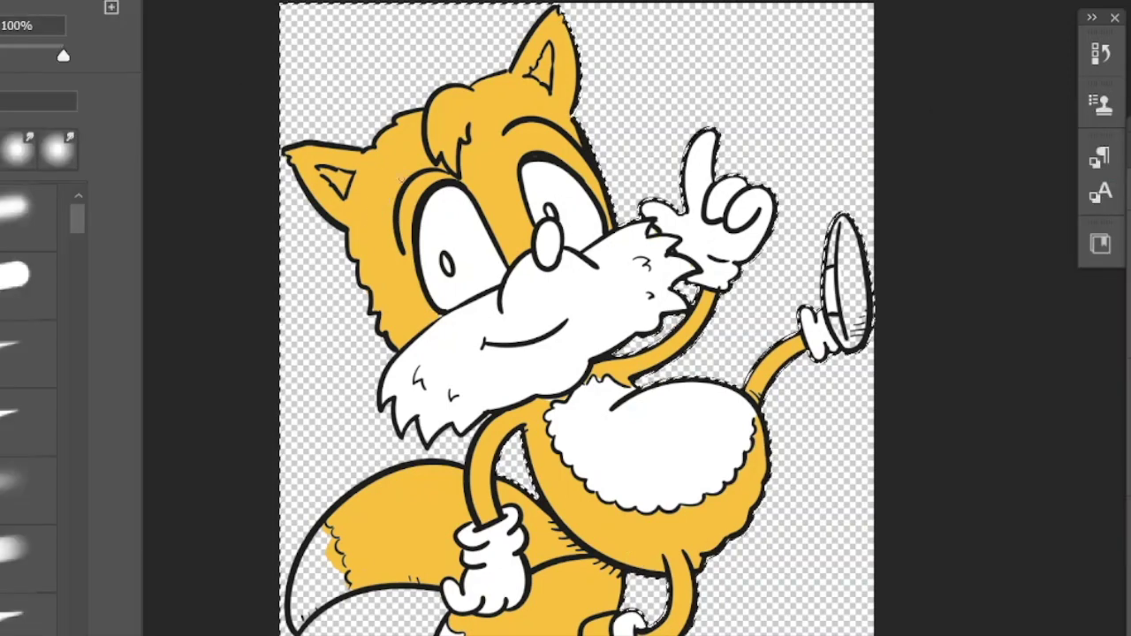
left_click_drag(327, 174, 343, 186)
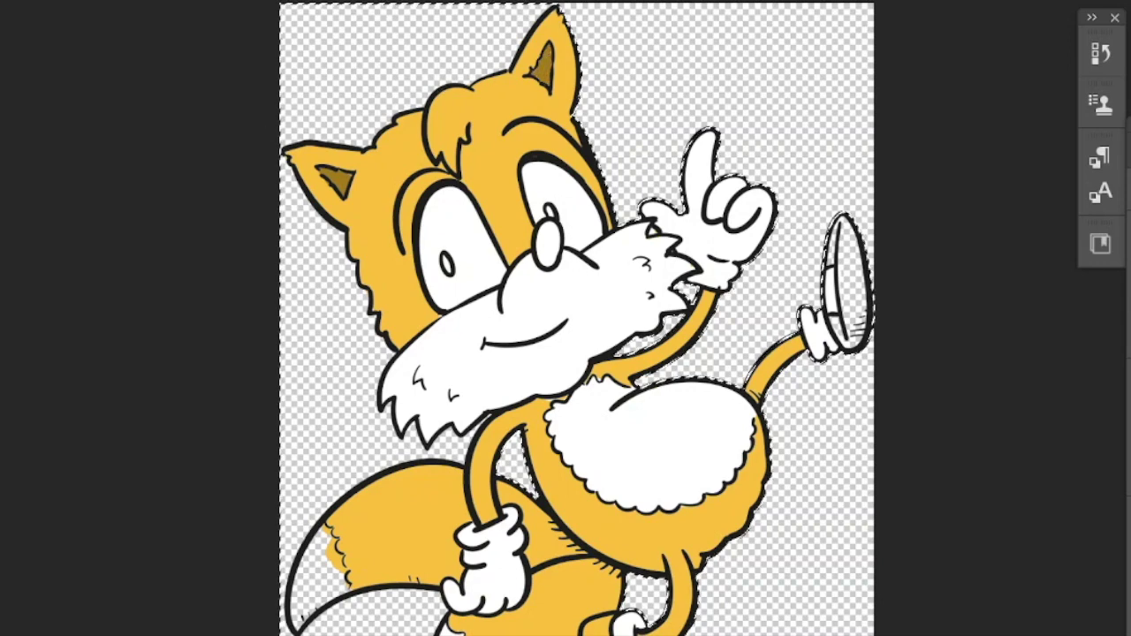
key("n")
left_click_drag(960, 396, 950, 393)
left_click(958, 419)
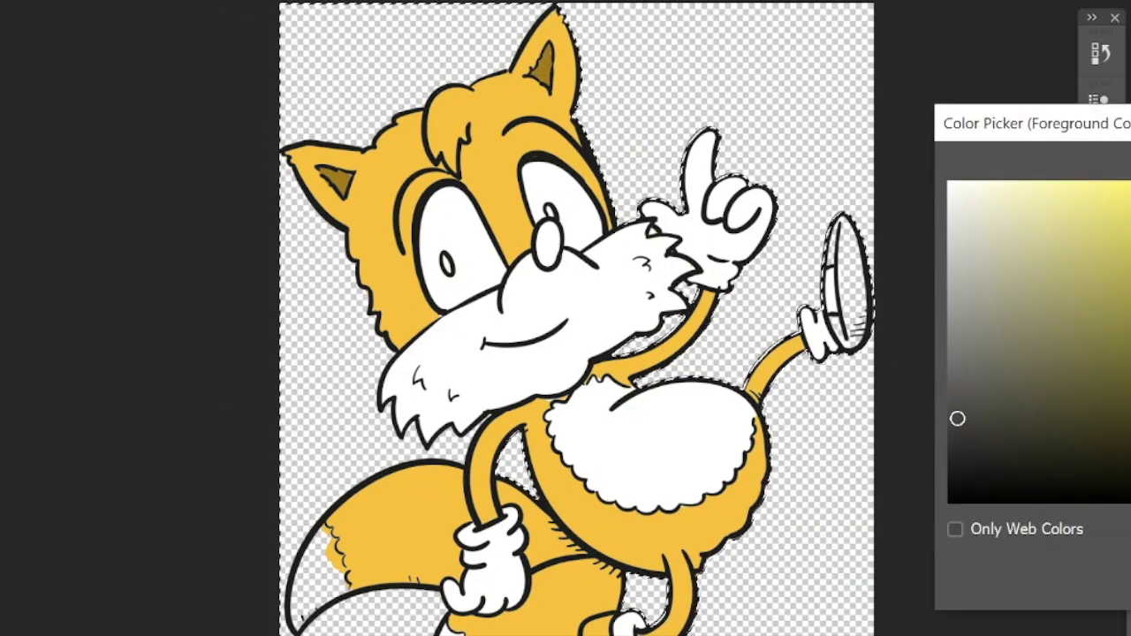
key("Return")
left_click_drag(543, 237, 550, 262)
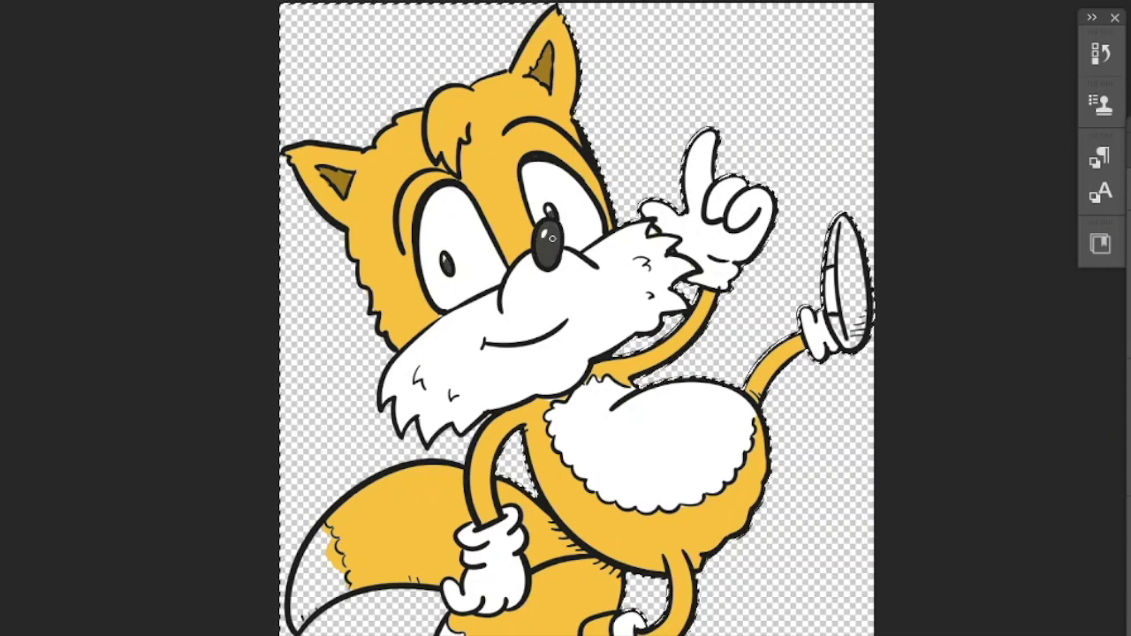
- Paint the shoes red and cover the raised shoe's sole with darker red shading
key("n")
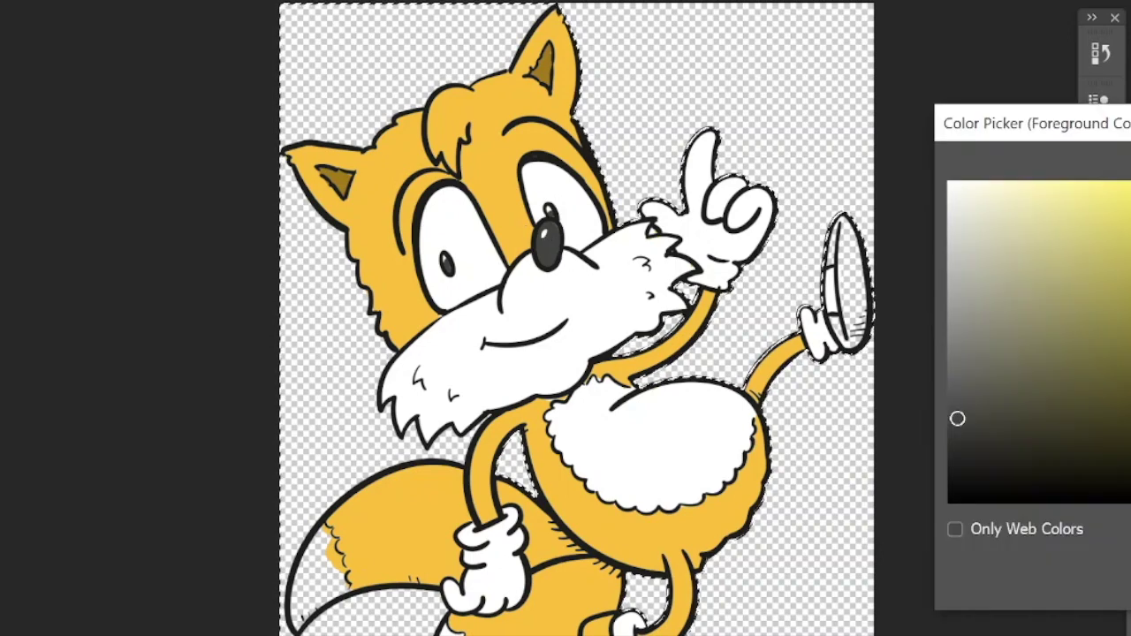
key("Return")
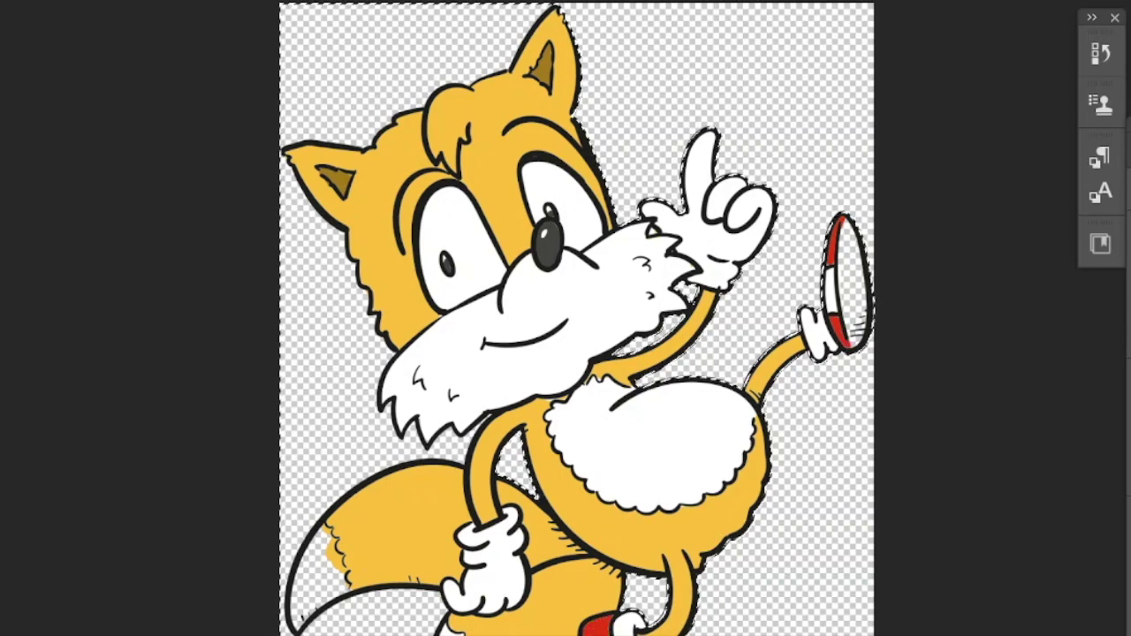
key("Return")
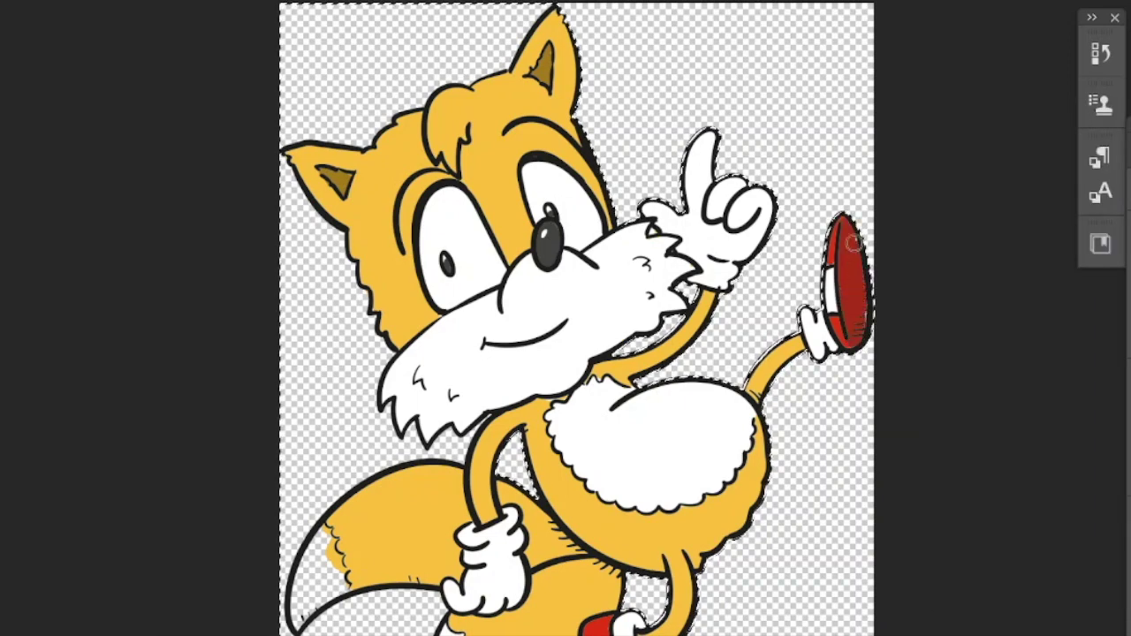
key("Return")
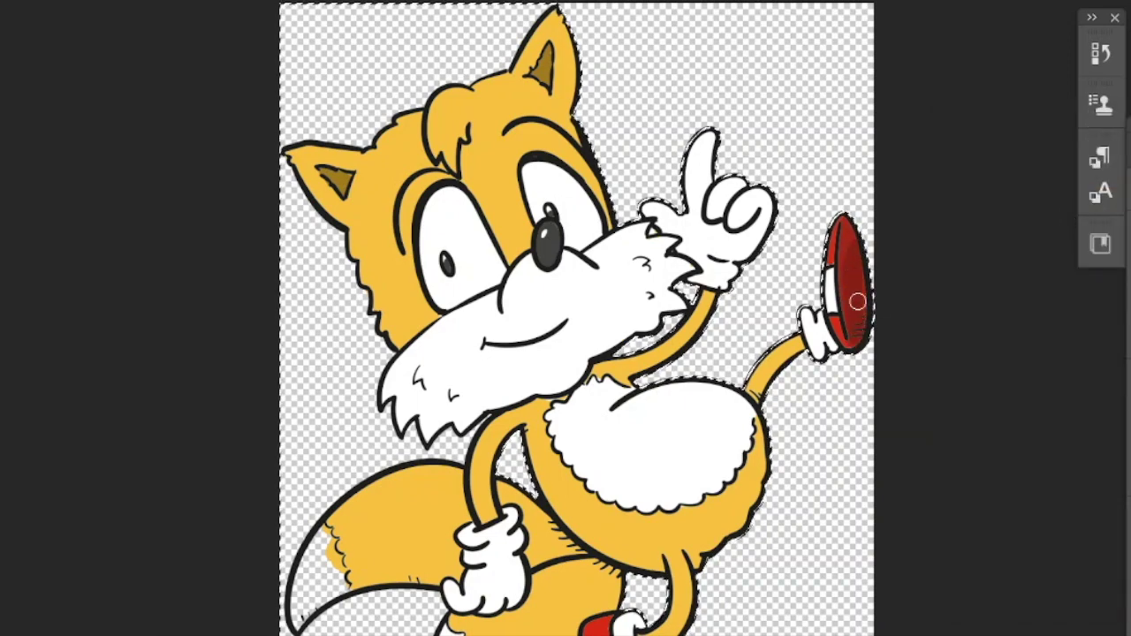
left_click(2, 2)
key("Return")
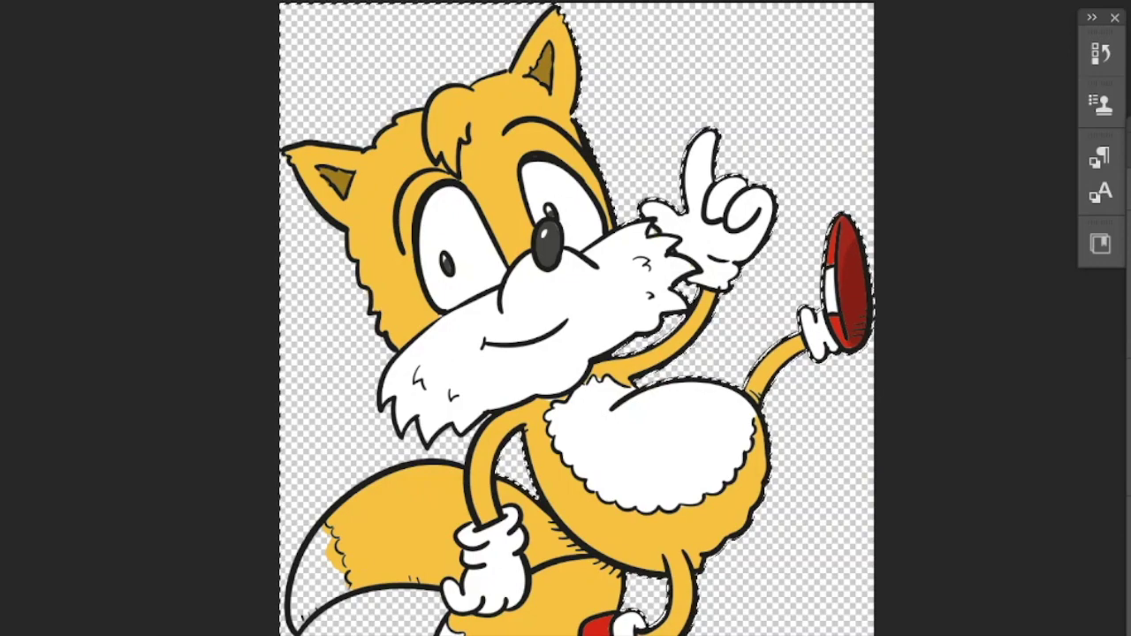
- Sample the yellow fur, pick a darker shade and paint shadows along the head's left edge, the left brow and the hair tuft
left_click(377, 232, "alt")
left_click(2, 442)
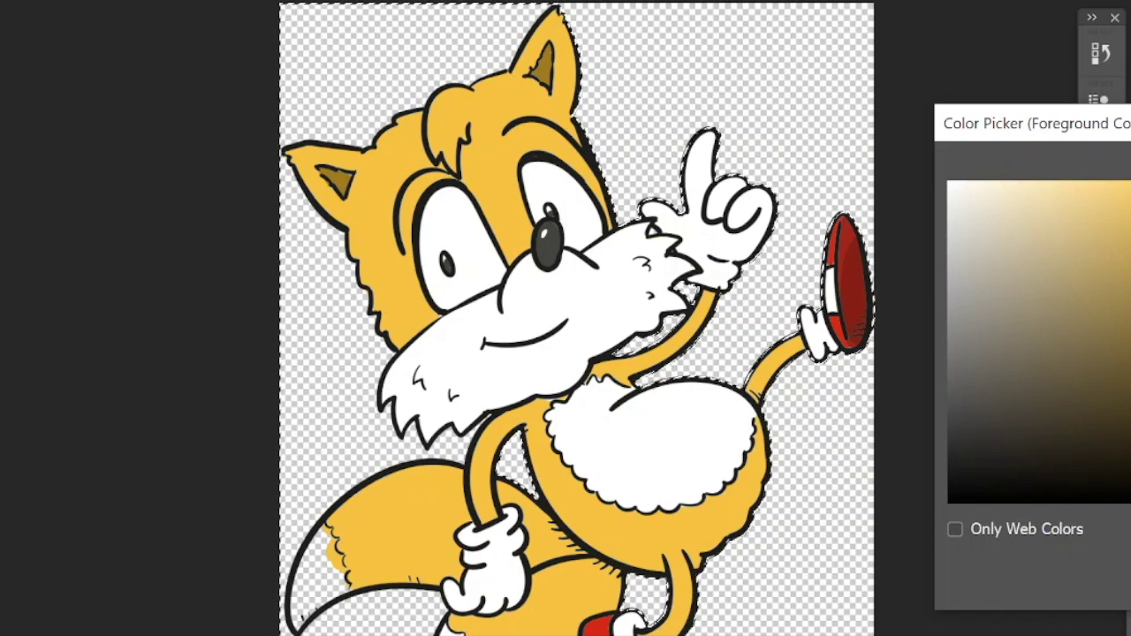
key("Return")
mouse_move(289, 169)
left_mouse_down()
mouse_move(347, 238)
mouse_move(393, 351)
left_mouse_up()
mouse_move(401, 254)
left_mouse_down()
mouse_move(392, 211)
mouse_move(407, 179)
left_mouse_up()
left_click_drag(422, 115, 439, 166)
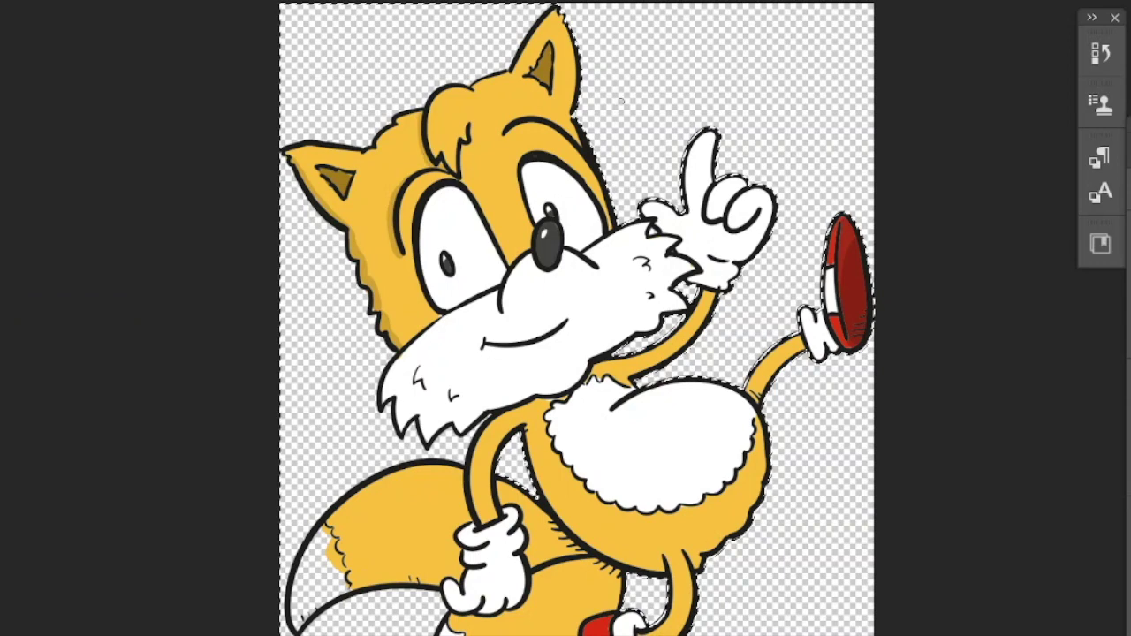
- Paint the darker yellow shadow along the lower edge of the body and the tails
mouse_move(526, 433)
left_mouse_down()
mouse_move(549, 502)
mouse_move(623, 579)
left_mouse_up()
left_click_drag(545, 516, 582, 554)
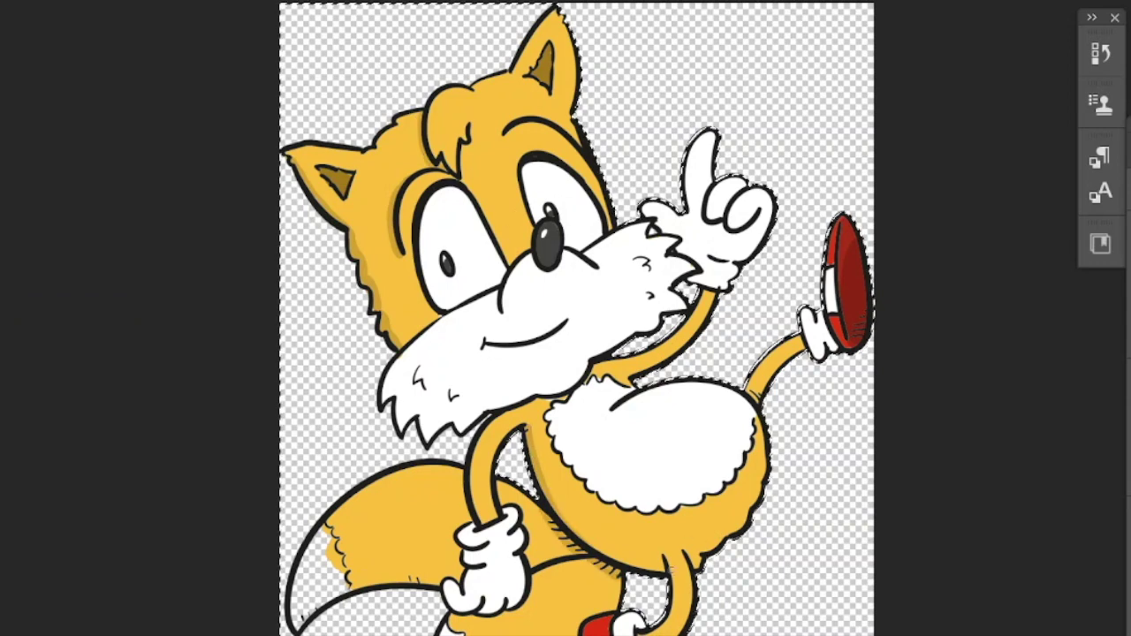
left_click_drag(661, 564, 607, 557)
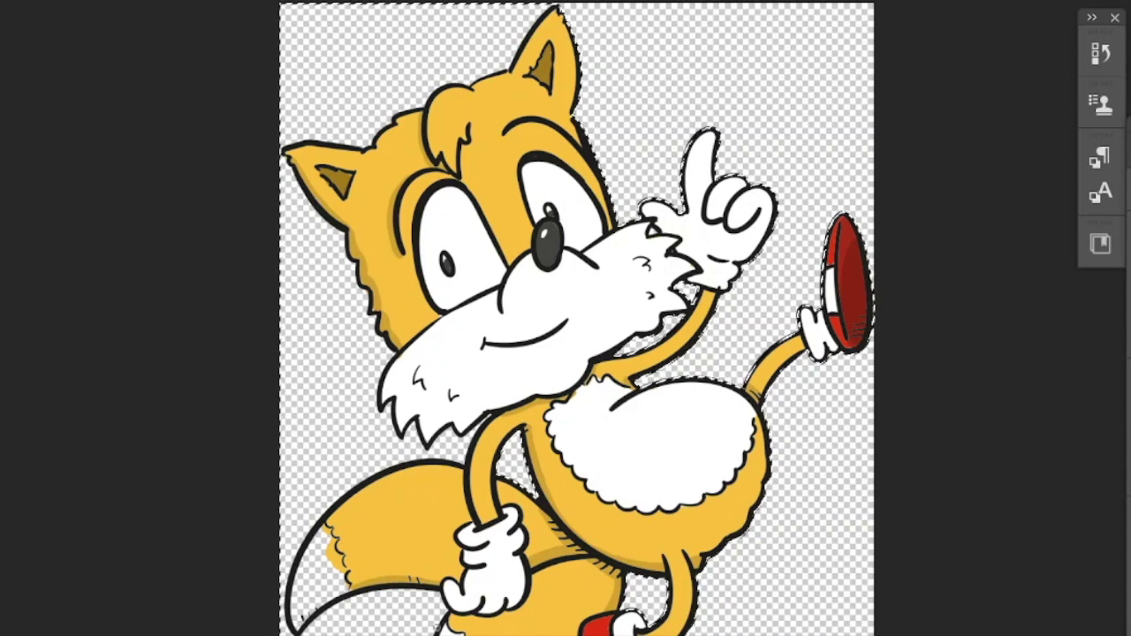
- Remove the selection and fill the tip of the left tail with white
key("ctrl+d")
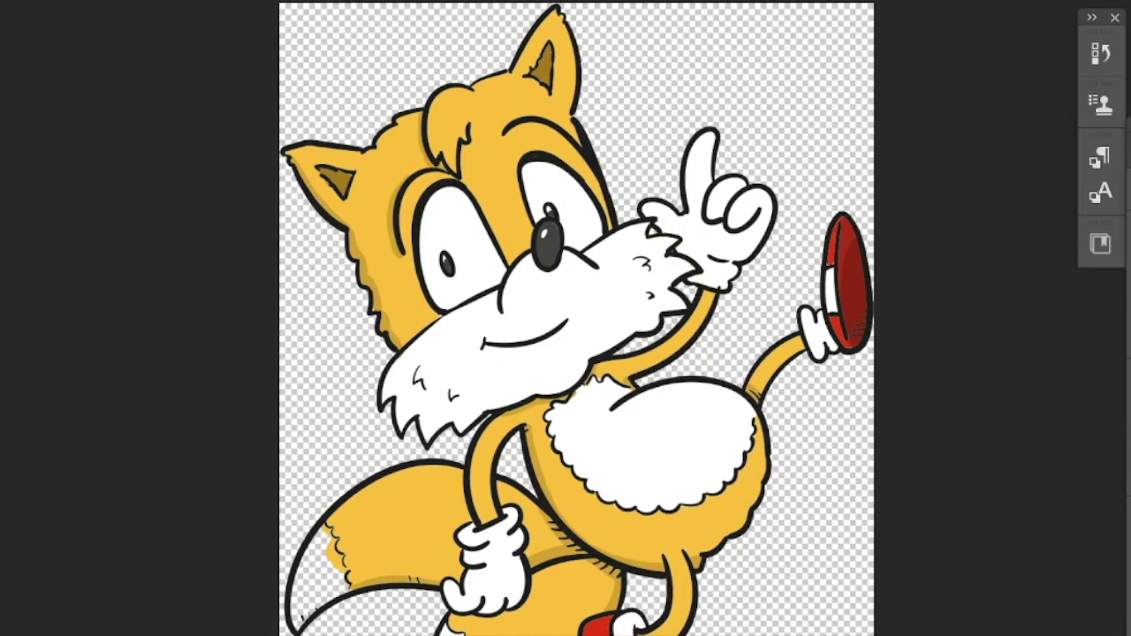
left_click_drag(297, 619, 320, 532)
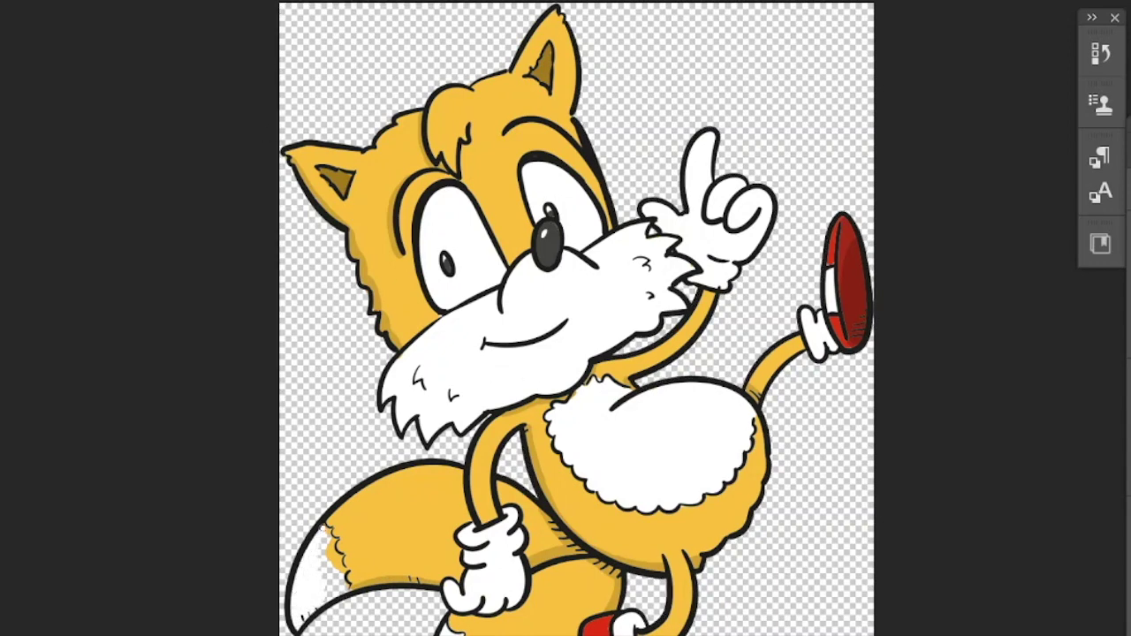
mouse_move(343, 569)
left_mouse_down()
mouse_move(327, 597)
mouse_move(323, 541)
mouse_move(336, 594)
left_mouse_up()
- Set a light grey foreground colour and shade the lower edges of the white tail tip, the muzzle and the raised glove
mouse_move(963, 209)
left_mouse_down()
mouse_move(949, 246)
mouse_move(949, 234)
left_mouse_up()
key("Return")
left_click_drag(343, 598, 299, 629)
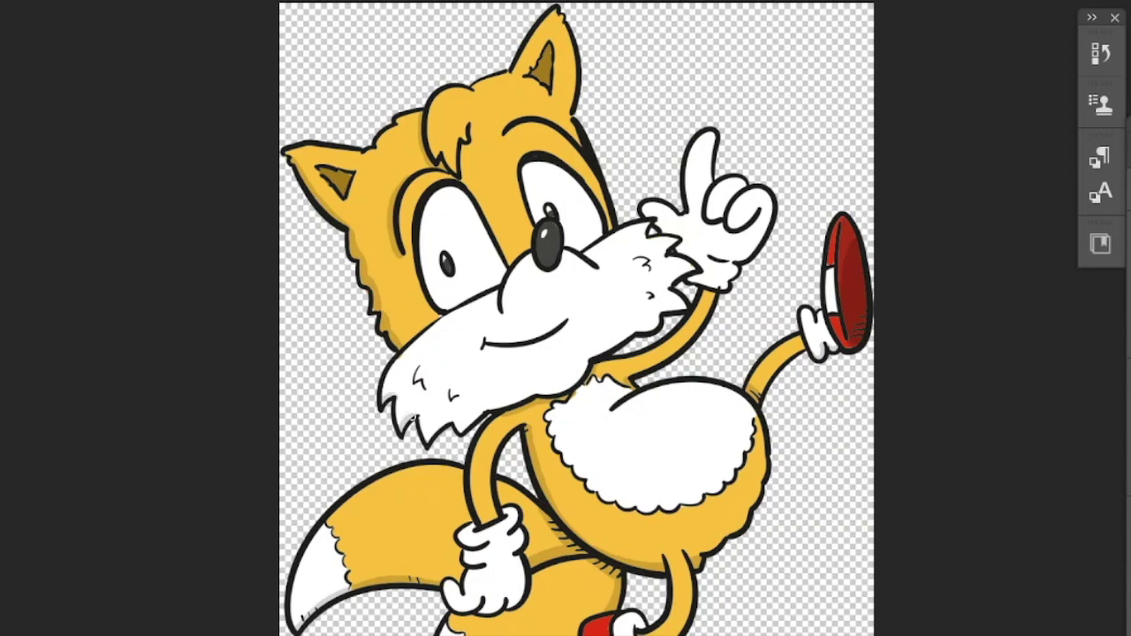
mouse_move(442, 428)
left_mouse_down()
mouse_move(565, 391)
mouse_move(585, 362)
mouse_move(661, 316)
left_mouse_up()
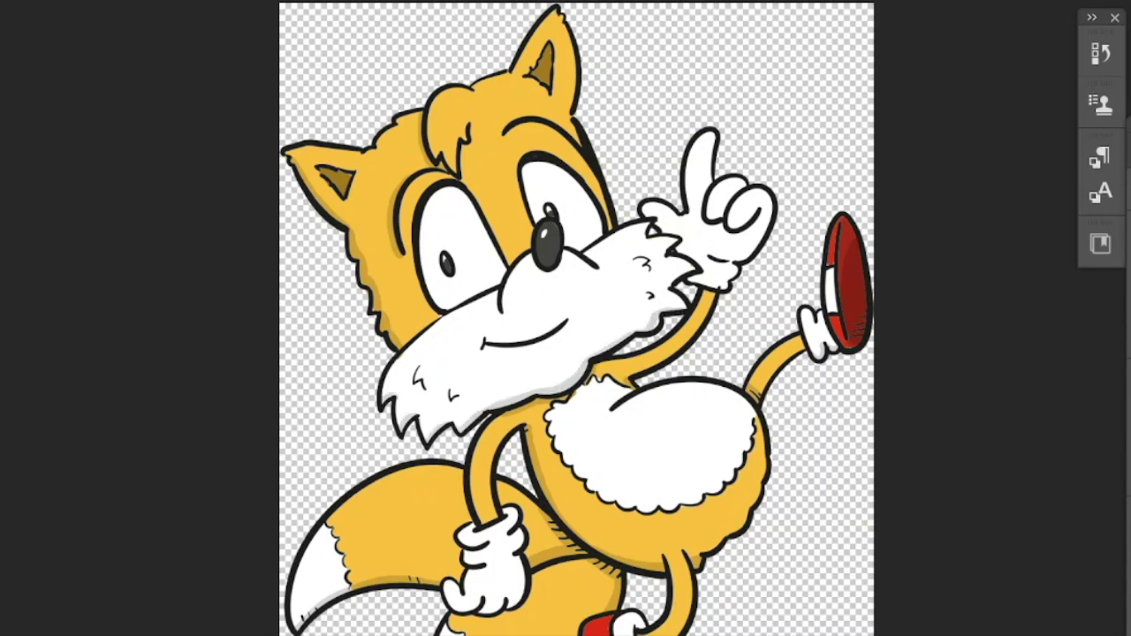
left_click_drag(688, 275, 679, 275)
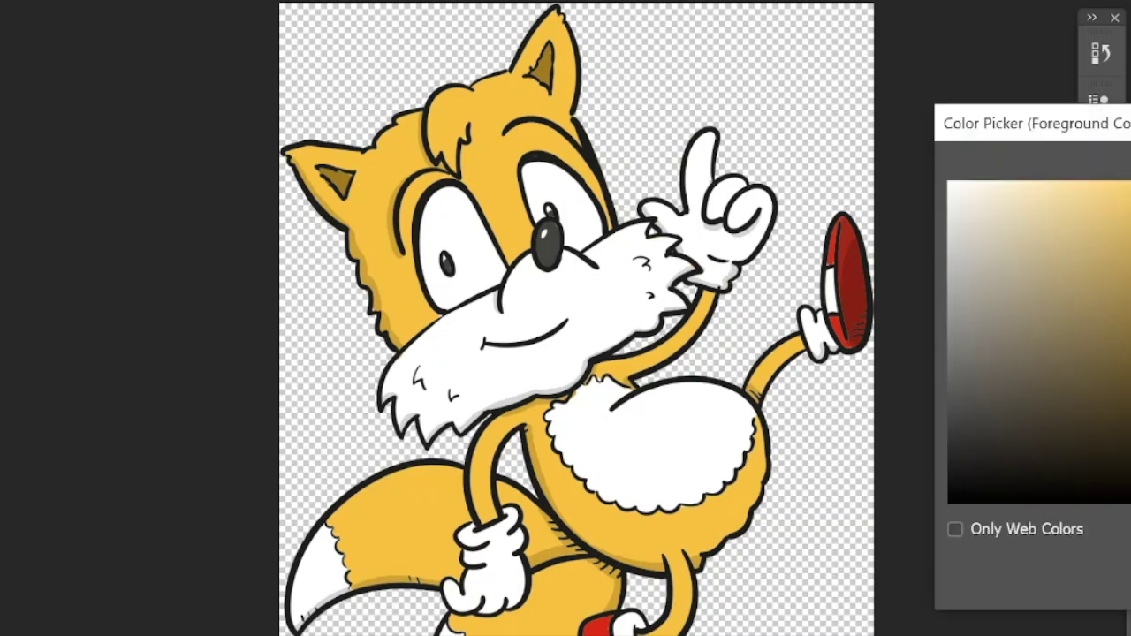
- Set a lighter yellow foreground colour and paint highlights along the hair tuft, ears, top of the head, brow and tails
key("Return")
left_click_drag(467, 90, 427, 115)
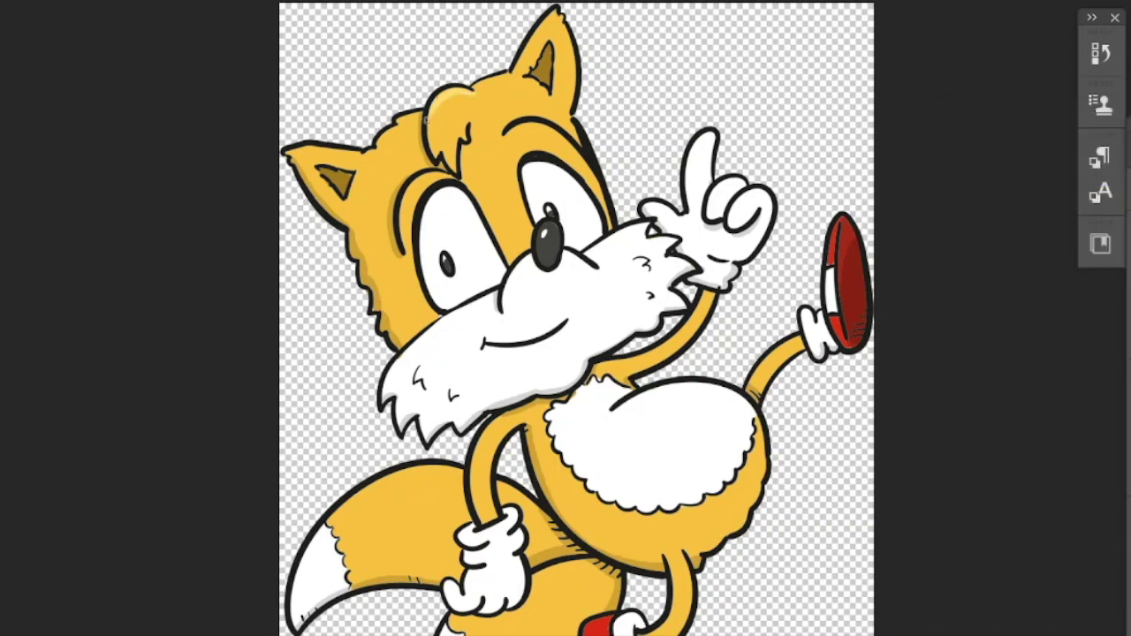
mouse_move(485, 84)
left_mouse_down()
mouse_move(510, 77)
mouse_move(559, 14)
left_mouse_up()
left_click_drag(424, 113, 402, 116)
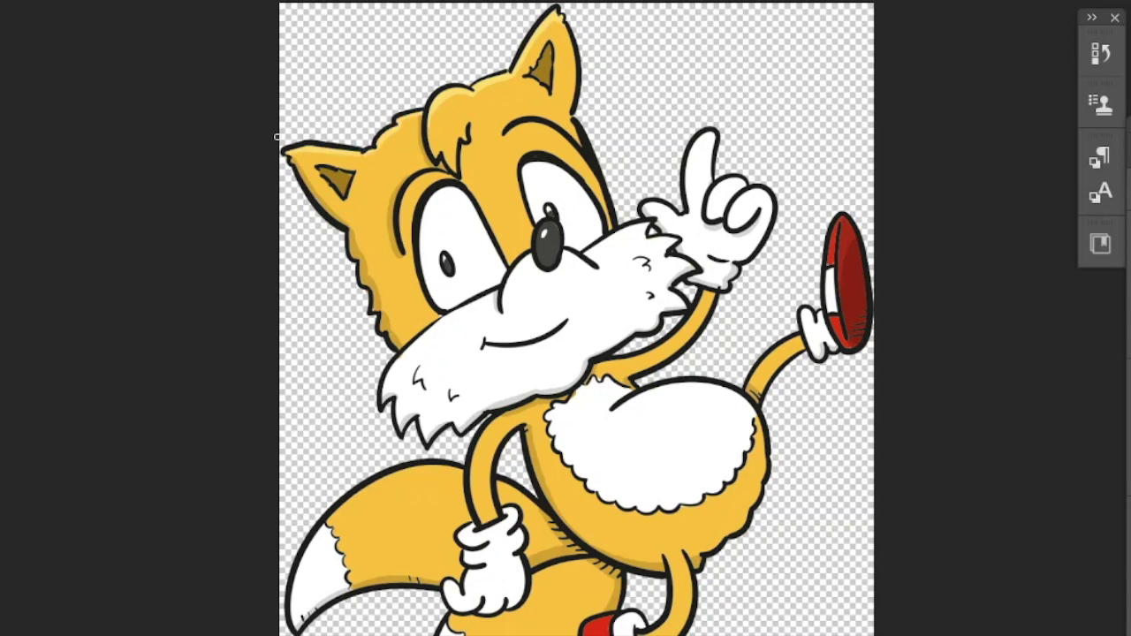
left_click_drag(568, 35, 576, 97)
left_click_drag(505, 133, 563, 141)
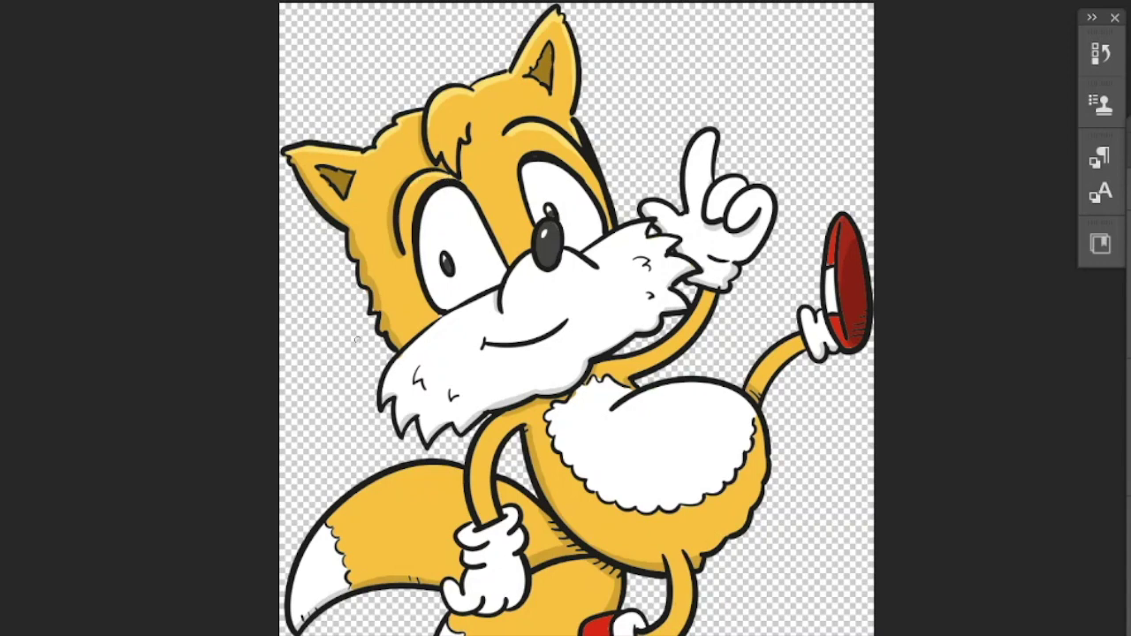
mouse_move(331, 517)
left_mouse_down()
mouse_move(408, 473)
mouse_move(462, 474)
mouse_move(419, 468)
mouse_move(525, 495)
left_mouse_up()
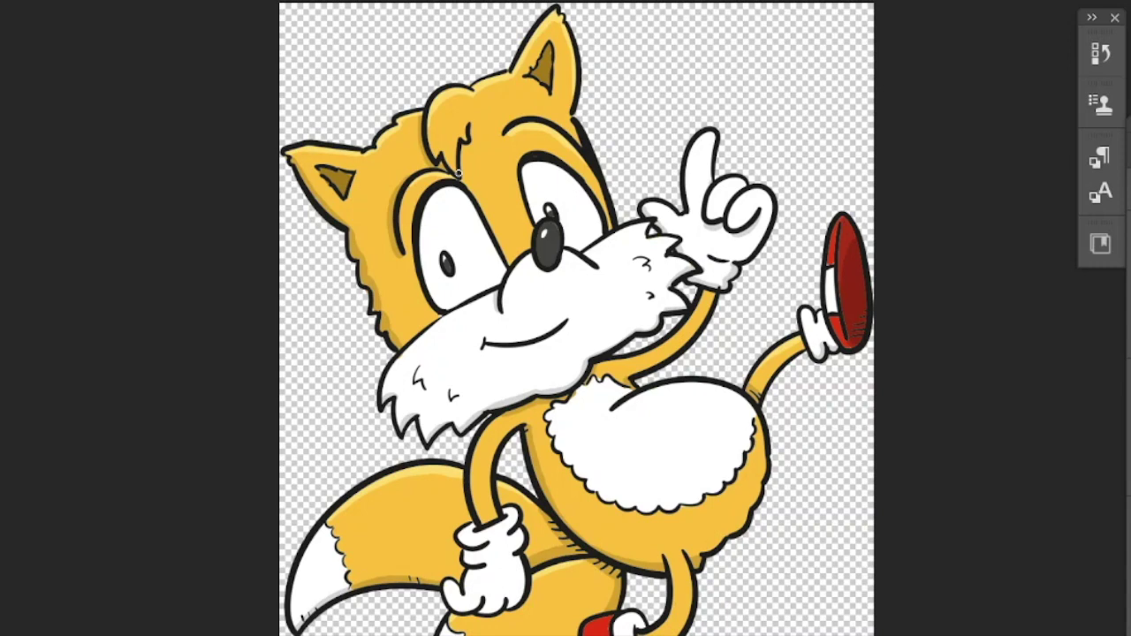
- Set a very pale blue foreground colour and shade the upper part of both eyes
left_click(981, 182)
key("Return")
left_click_drag(427, 218, 440, 197)
left_click_drag(528, 168, 561, 173)
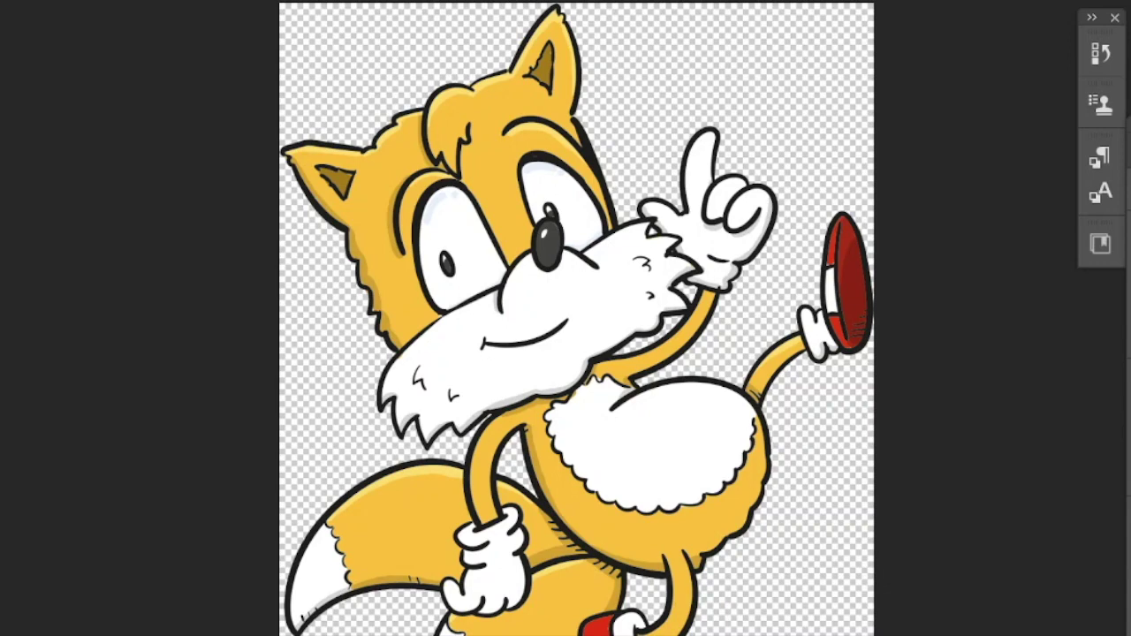
left_click(0, 0)
left_click(53, 147)
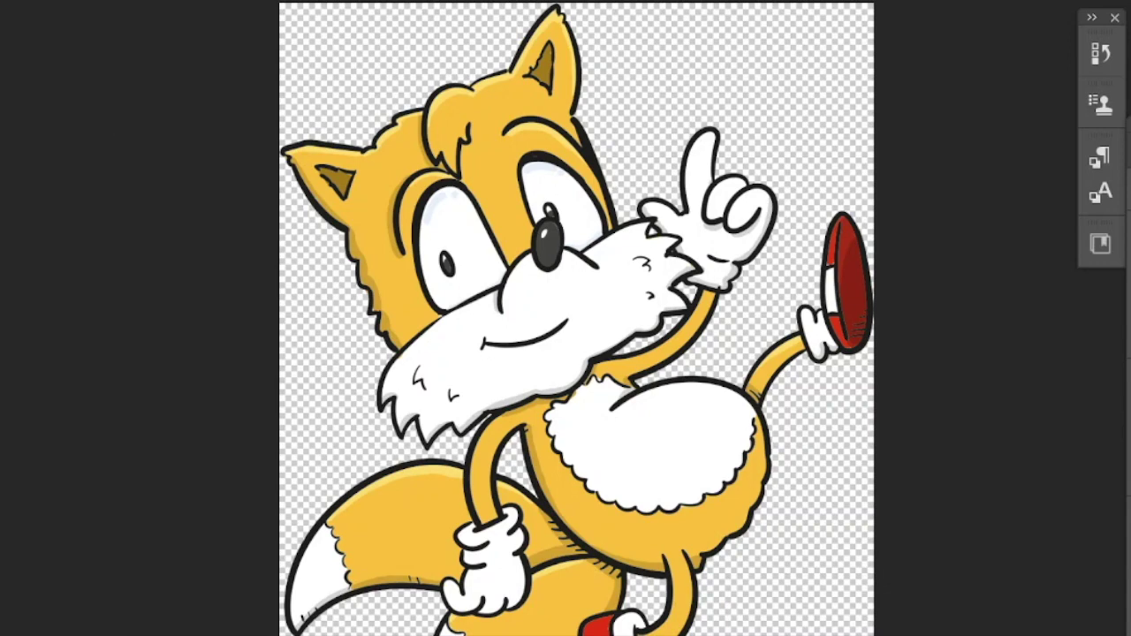